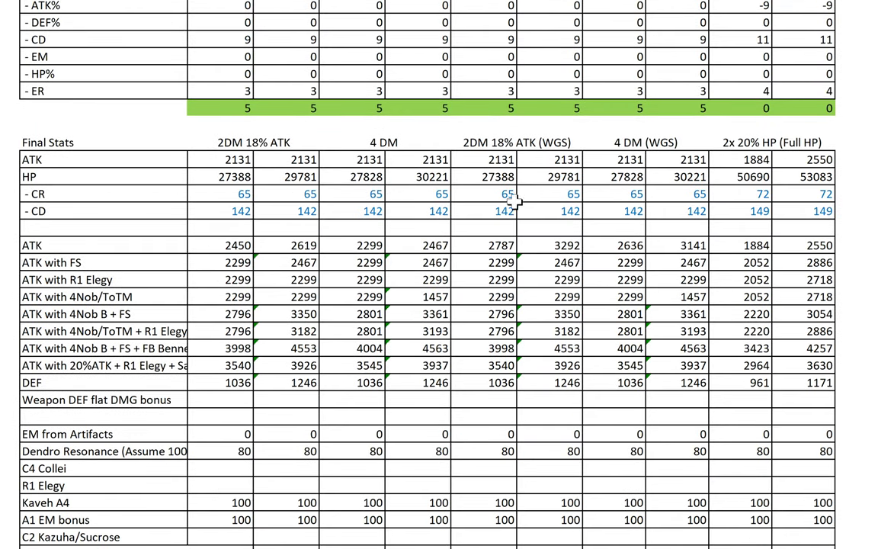
Review the Final Stats of the 2DM 18% ATK and 4 DM builds against the WGS weapon data and artifact upgrades
drag(192, 138, 619, 211)
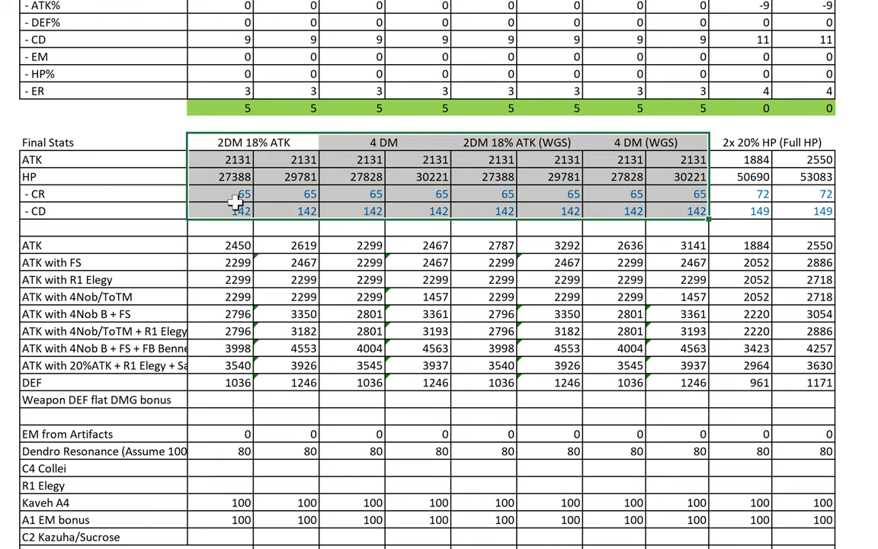
scroll(391, 332, up, 19)
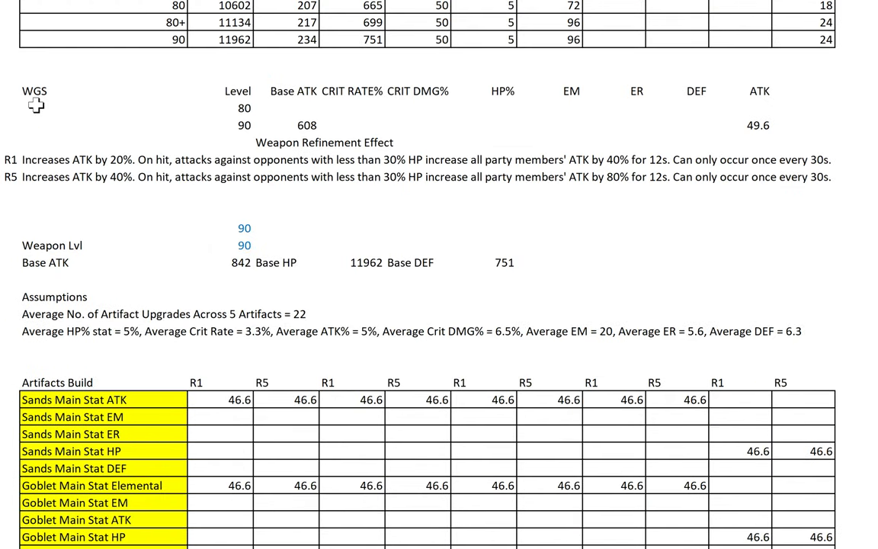
scroll(399, 290, down, 19)
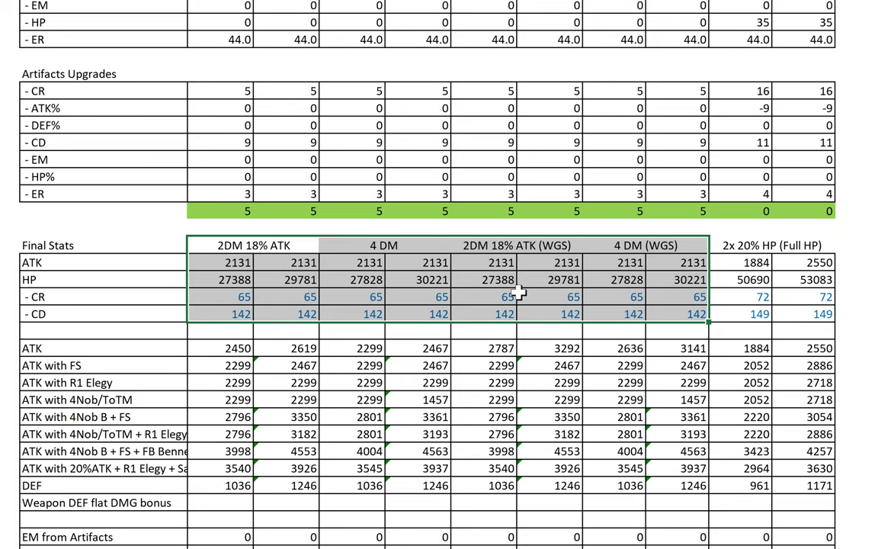
scroll(294, 297, up, 3)
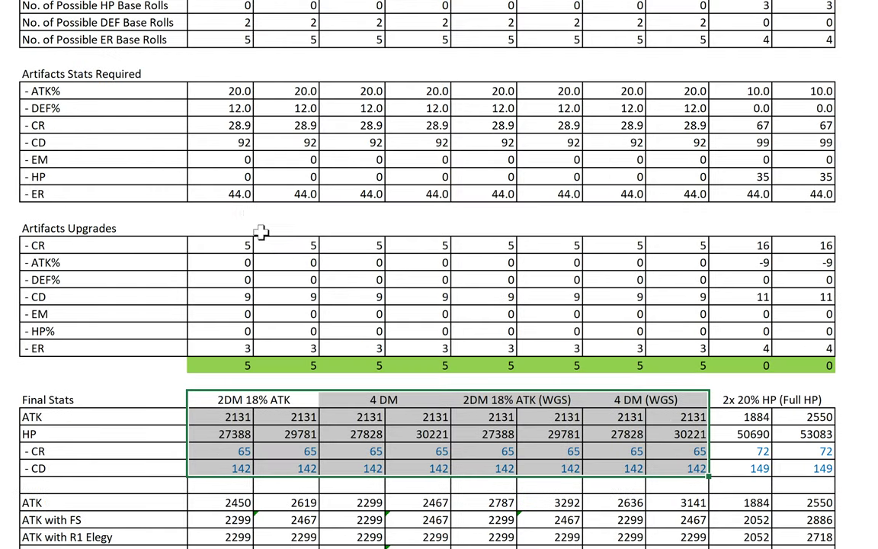
scroll(274, 245, down, 3)
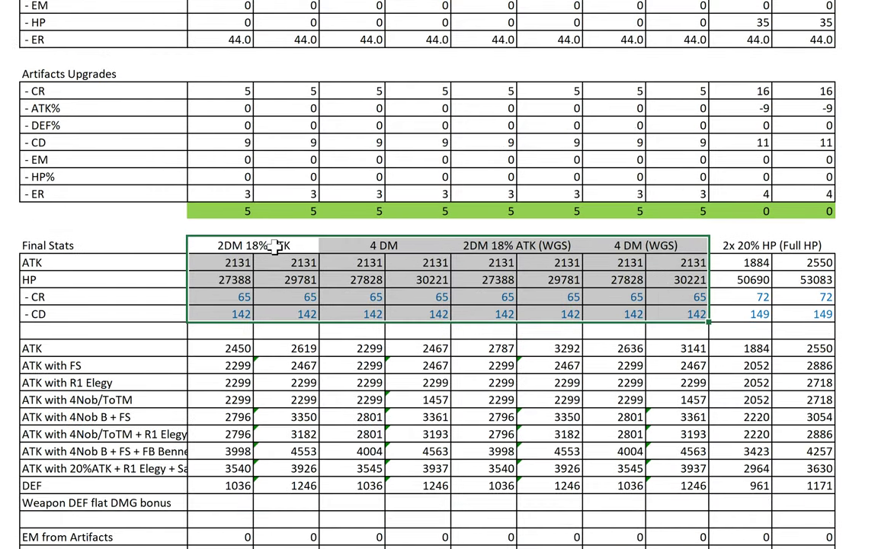
scroll(276, 246, down, 1)
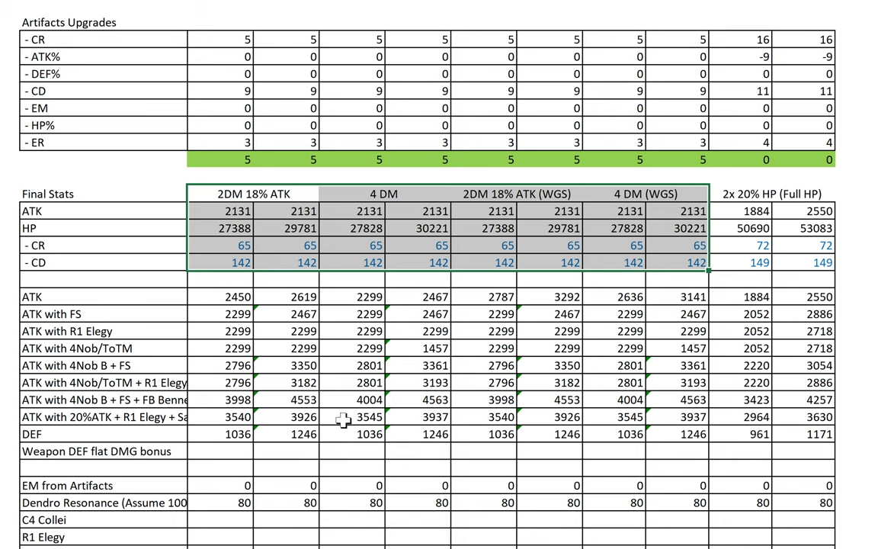
Look through the total damage rows, the Nilou comp notes and the energy requirements down to section 6, Kaveh Driver DMG/DPS Analysis
scroll(375, 417, down, 1)
scroll(374, 417, down, 15)
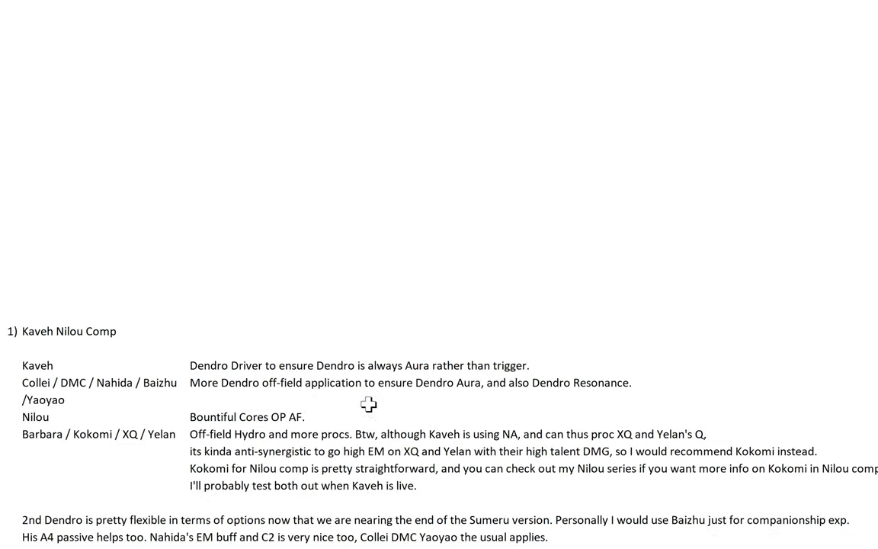
scroll(364, 400, up, 5)
scroll(360, 393, up, 5)
scroll(327, 304, down, 5)
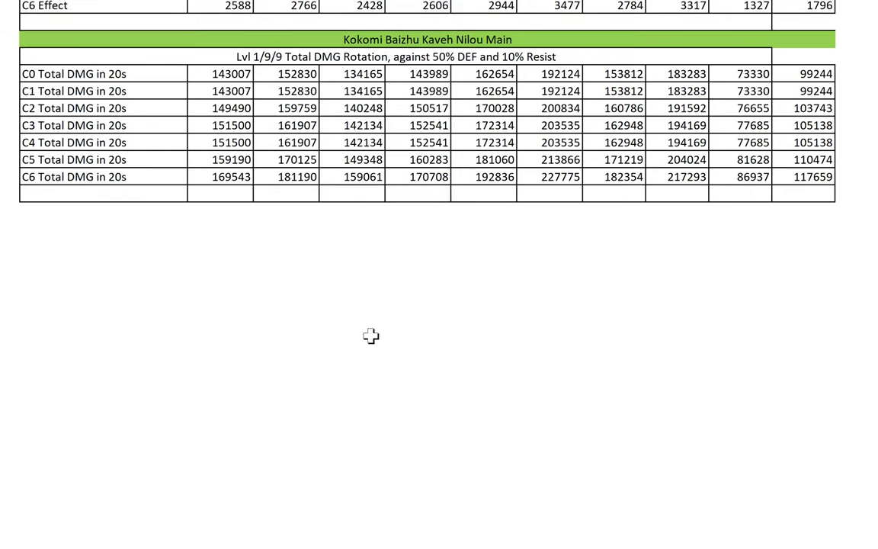
scroll(381, 353, down, 2)
scroll(286, 286, up, 2)
scroll(296, 317, down, 4)
scroll(296, 318, down, 15)
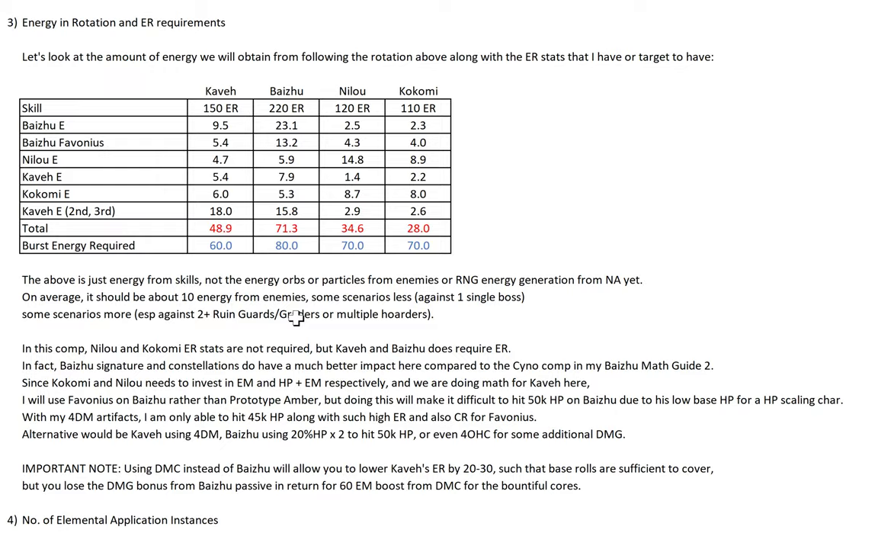
scroll(295, 318, down, 10)
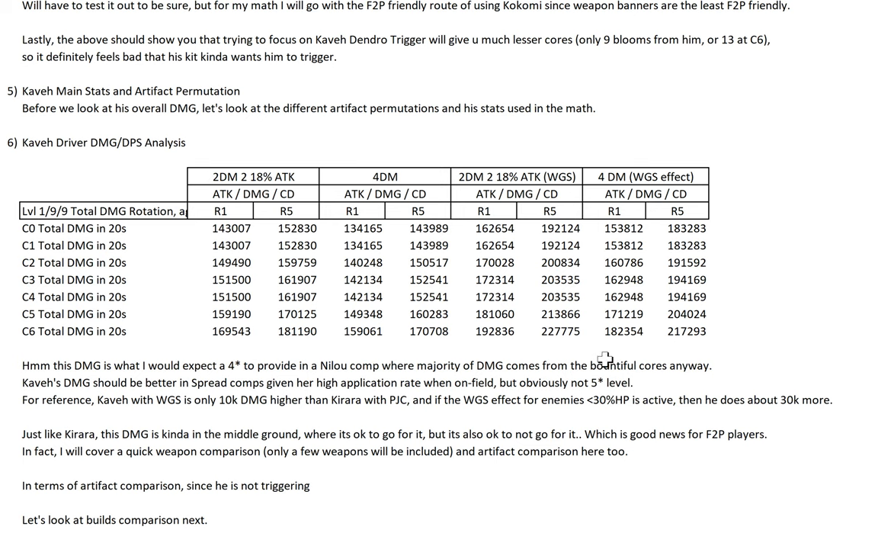
Compare the R1 and R5 total damage of the 2DM, 4DM and WGS builds in the section 6 table
click(221, 229)
click(279, 228)
click(381, 228)
click(457, 162)
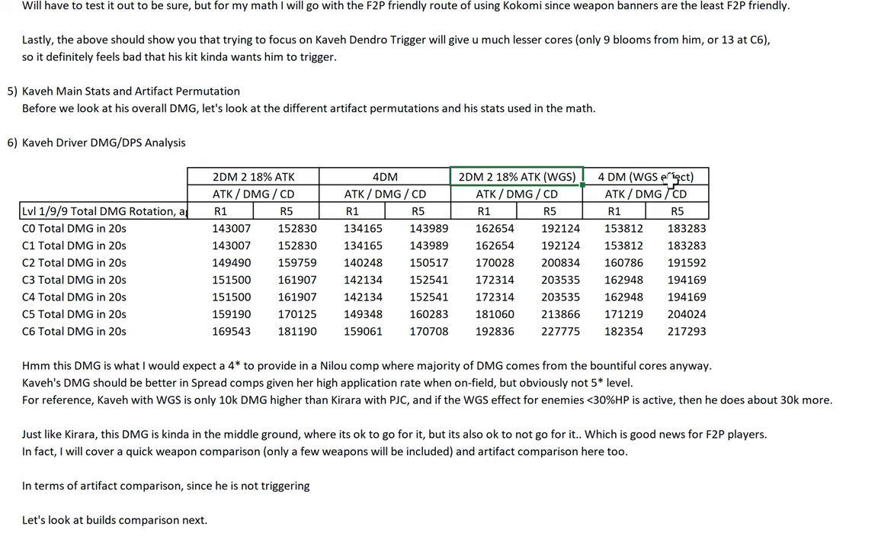
drag(488, 228, 700, 331)
click(496, 228)
click(564, 229)
click(545, 330)
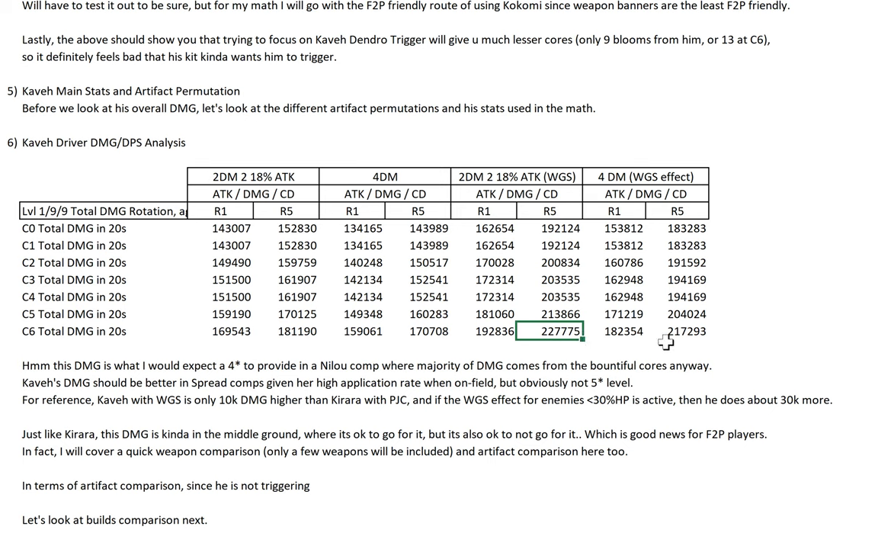
click(461, 331)
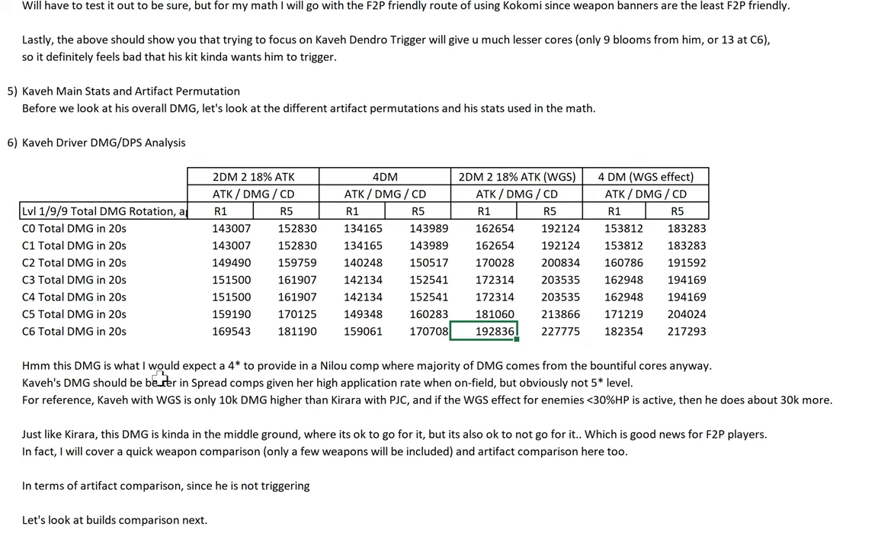
Correct the Spread comps sentence below the section 6 table so it reads "given his high application rate"
click(14, 363)
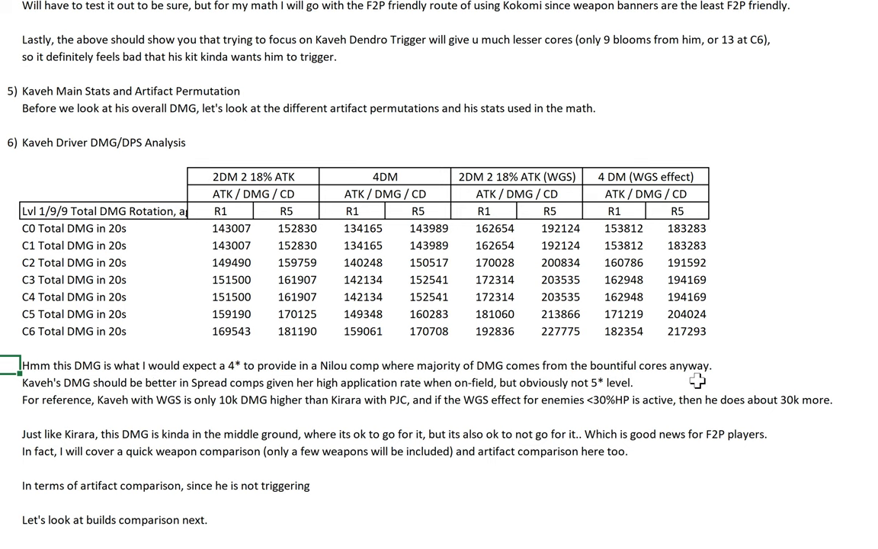
click(7, 381)
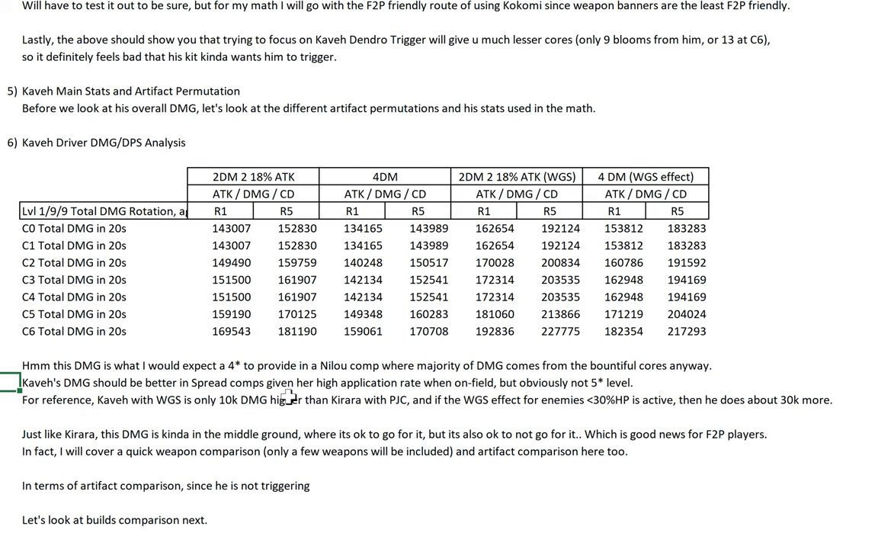
click(90, 401)
click(47, 381)
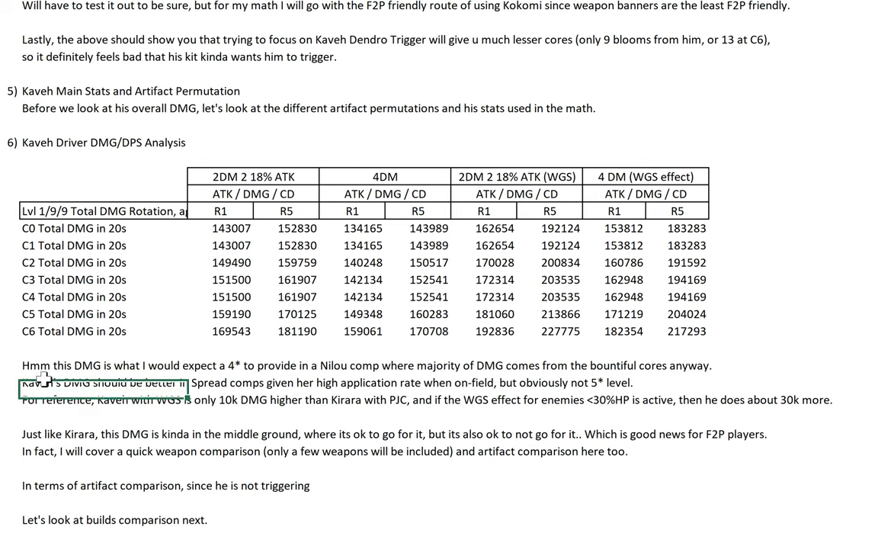
double_click(315, 381)
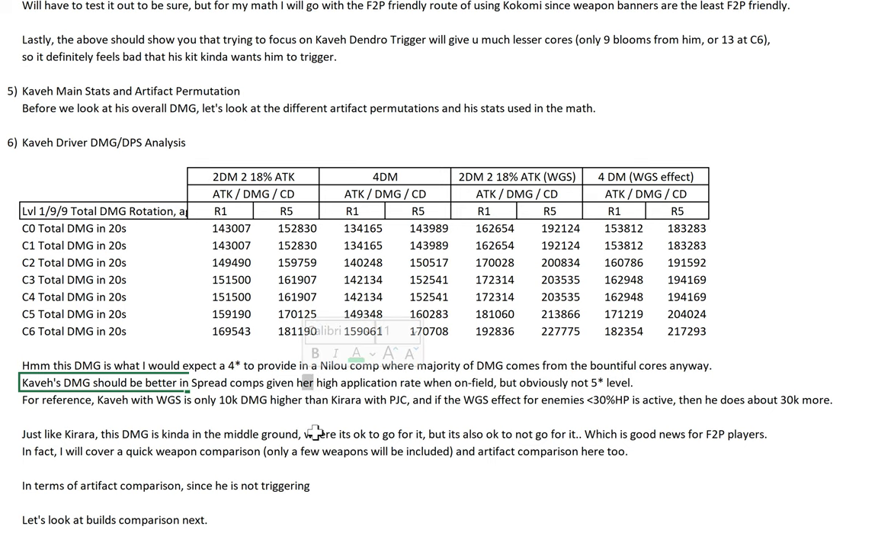
text(his)
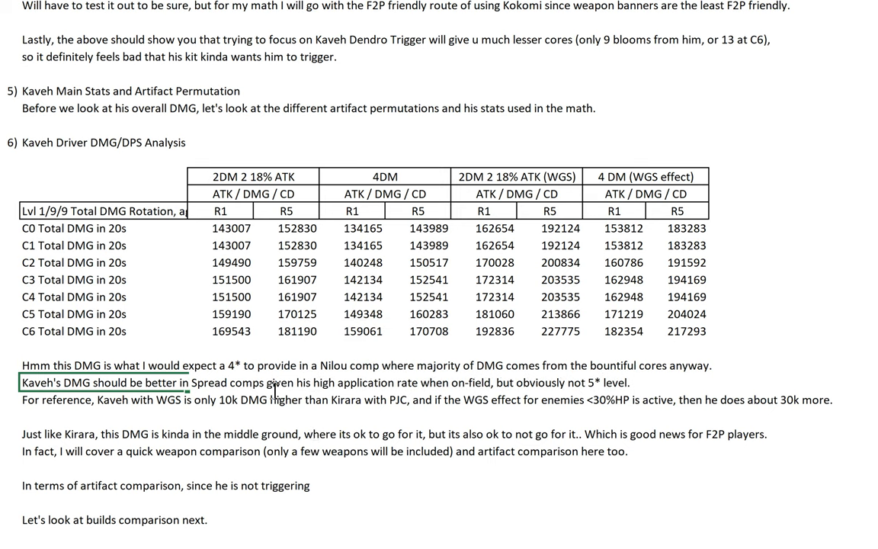
click(95, 413)
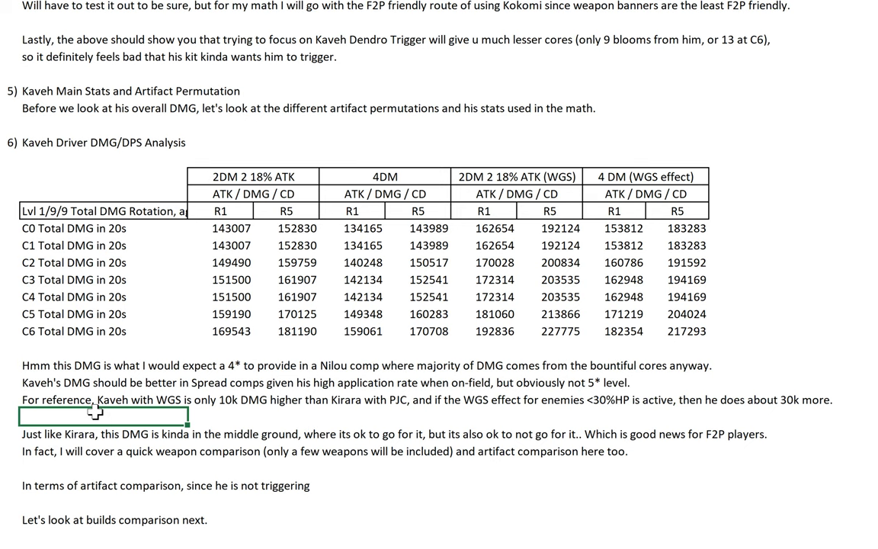
Delete the row with the unfinished sentence "In terms of artifact comparison, since he is not triggering" and the blank row below it
click(10, 399)
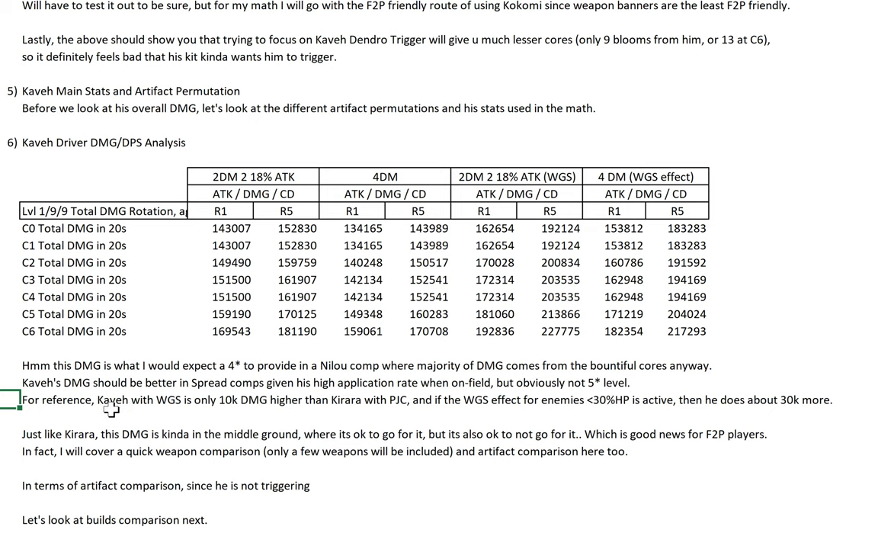
scroll(99, 404, down, 2)
click(16, 331)
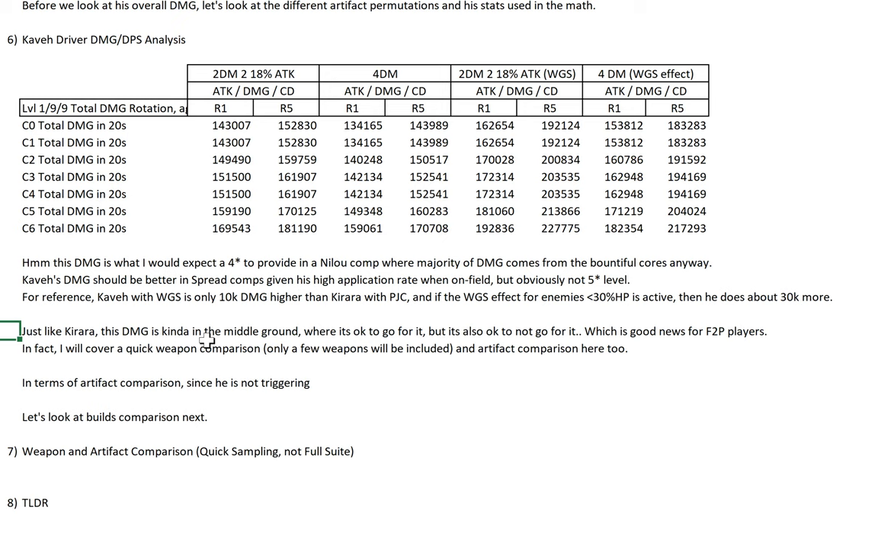
click(160, 336)
key(Down)
key(Down)
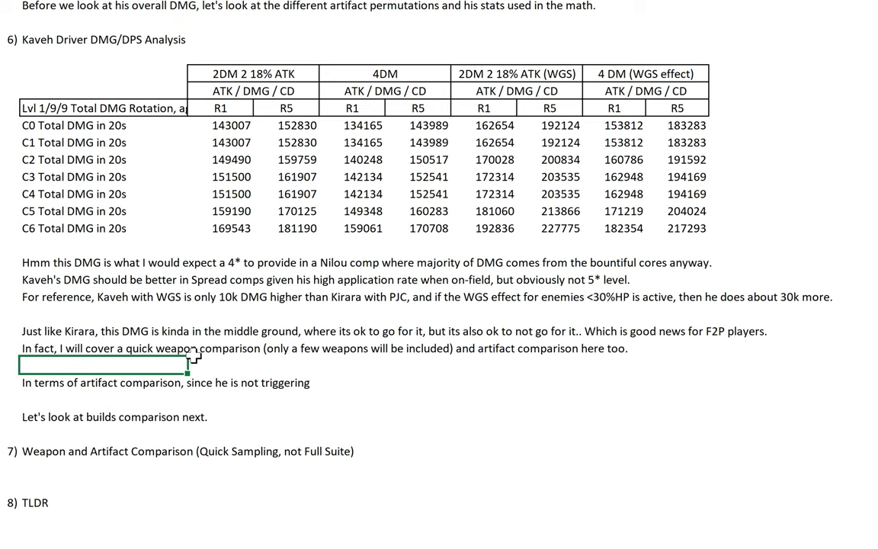
drag(103, 356, 103, 390)
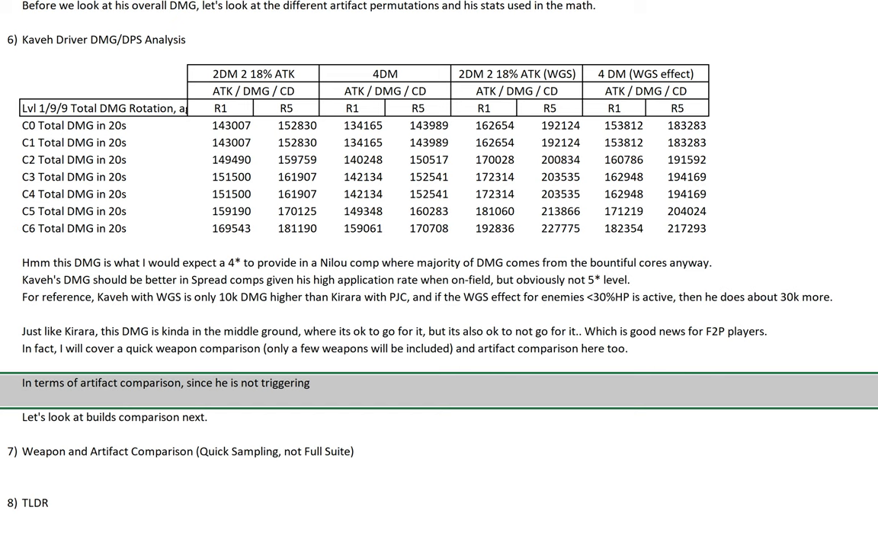
right_click(4, 390)
click(32, 191)
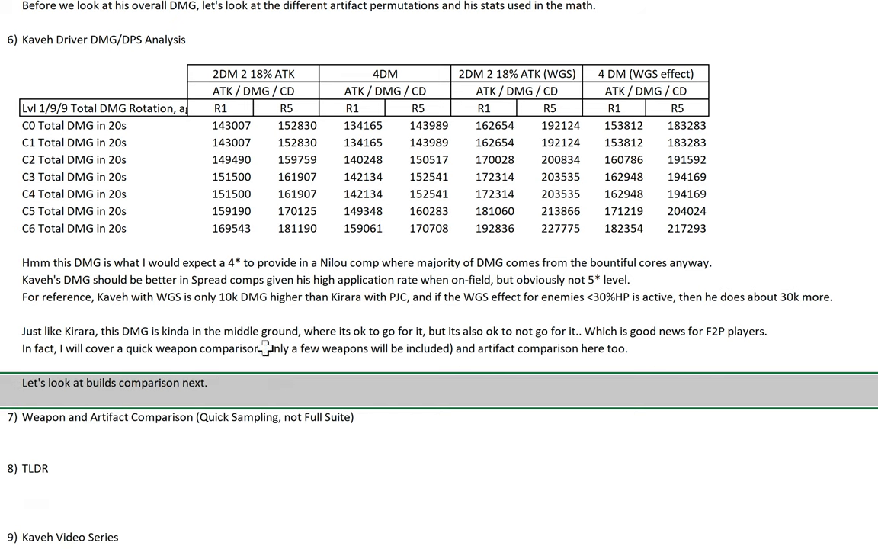
click(223, 353)
click(130, 397)
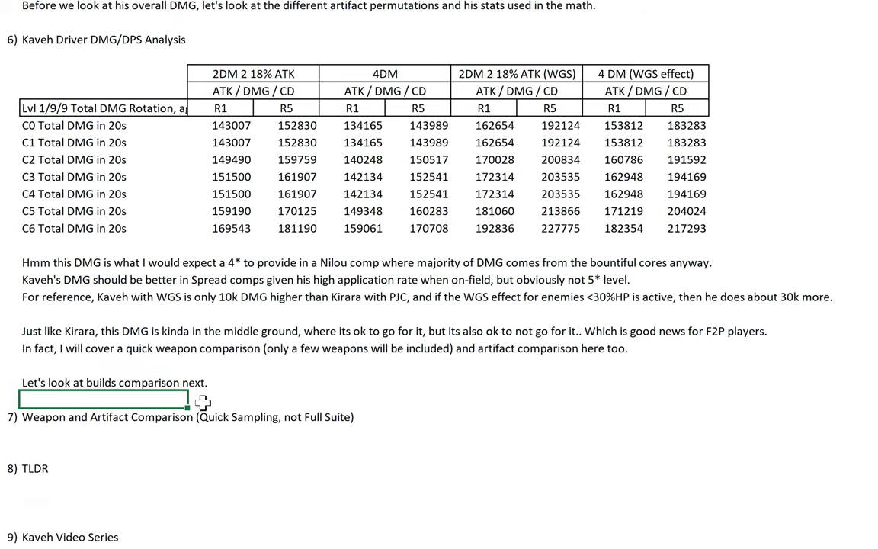
Paste the Redhorn Stonethresher and Mailed Flower damage table under the section 7 Weapon and Artifact Comparison heading
scroll(114, 381, down, 1)
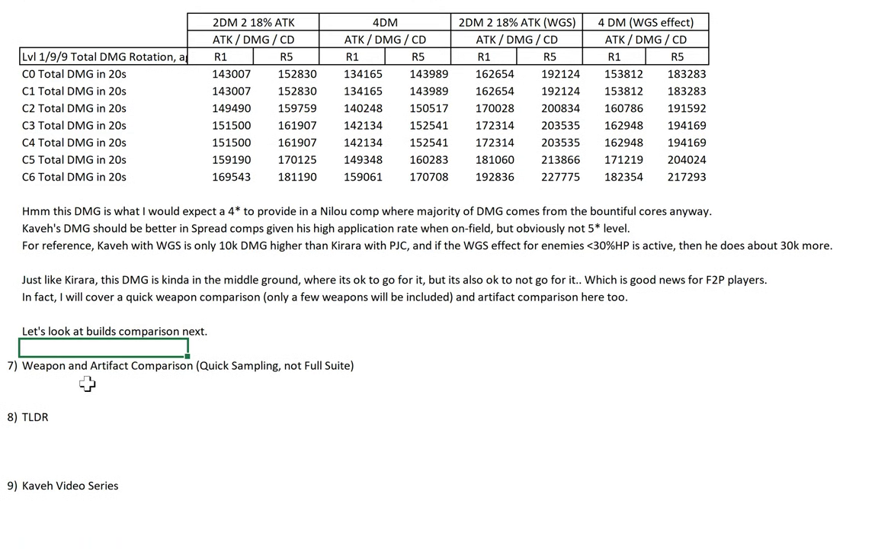
click(80, 383)
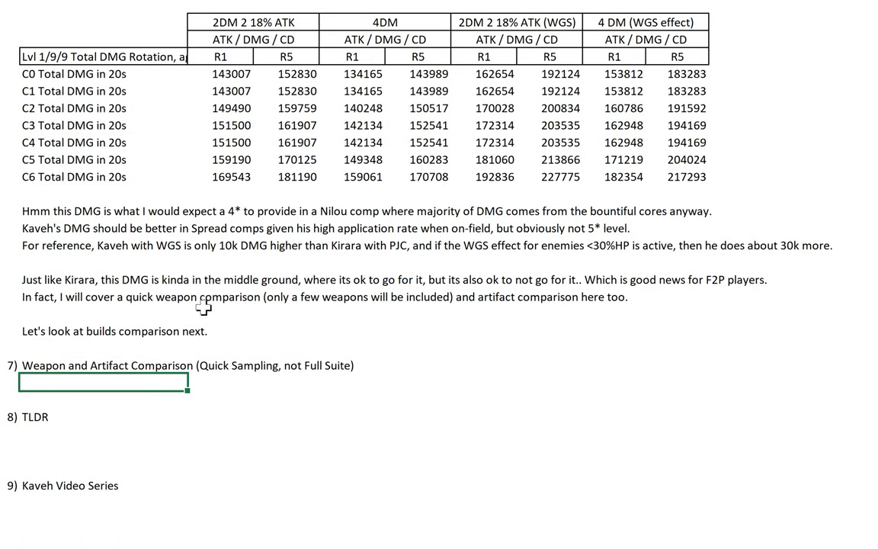
key(ctrl+v)
click(100, 336)
scroll(311, 459, down, 3)
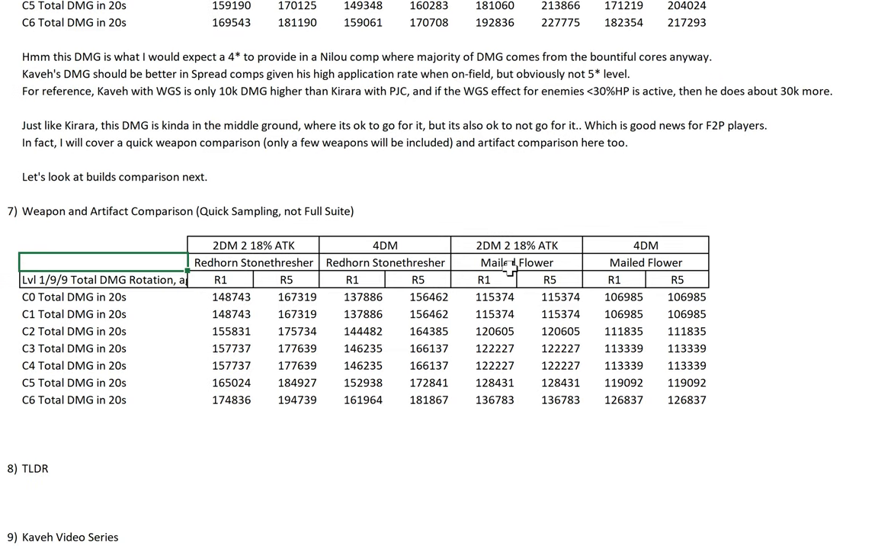
Compare the section 7 weapon and artifact set columns, including the Redhorn Stonethresher damage with 2DM 2 18% ATK and with 4DM
click(276, 262)
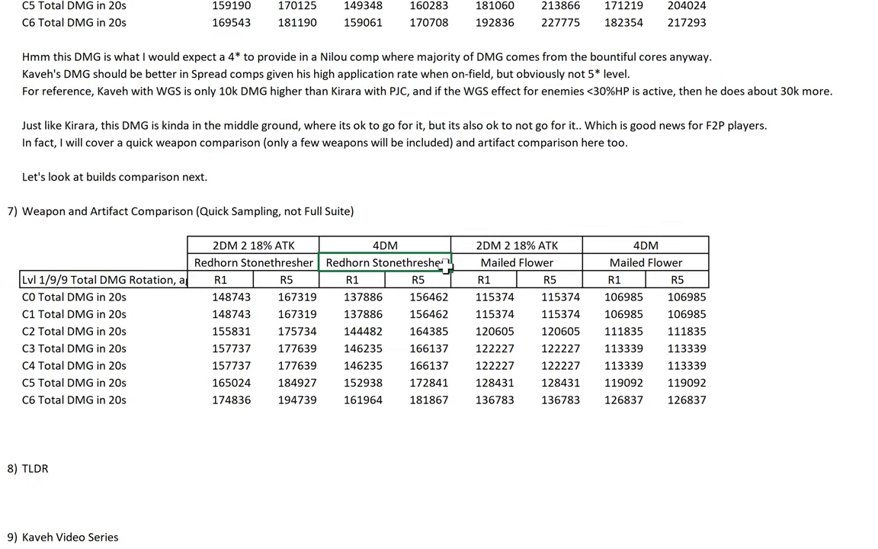
drag(496, 262, 651, 279)
click(628, 263)
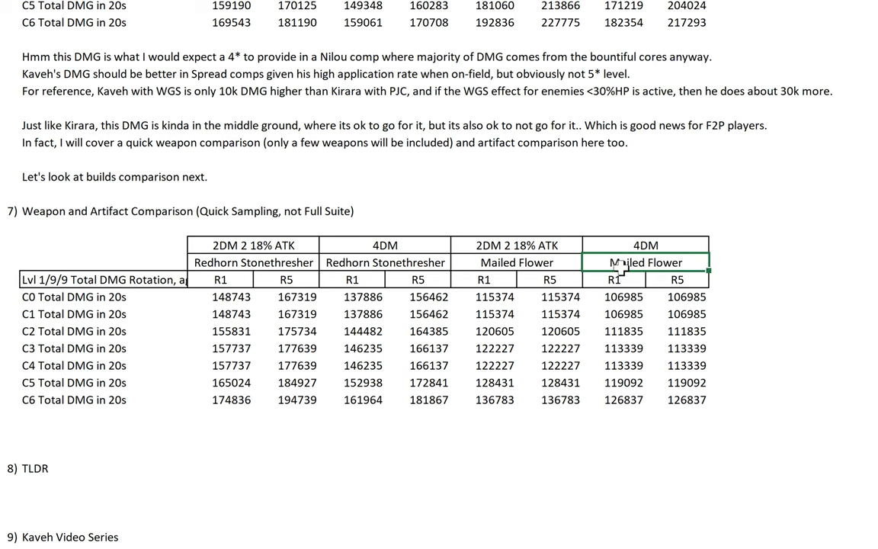
click(279, 245)
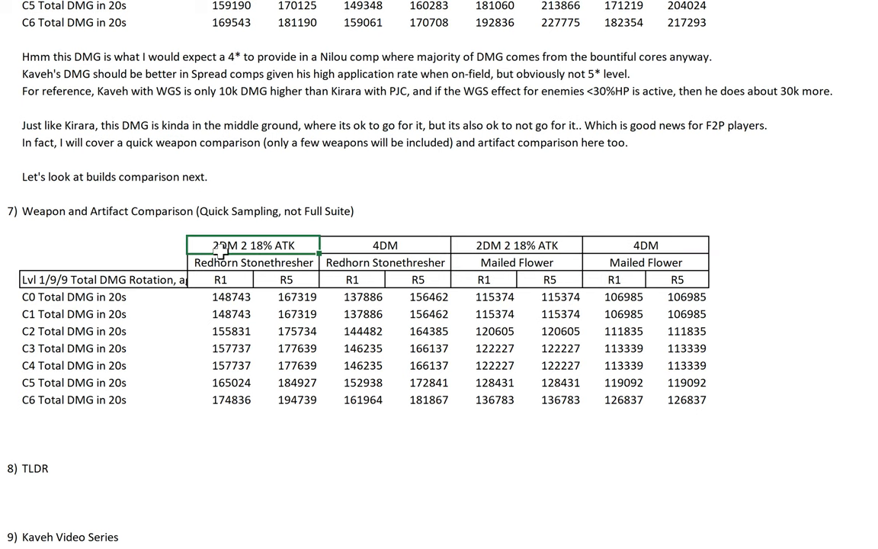
click(398, 244)
drag(231, 298, 297, 401)
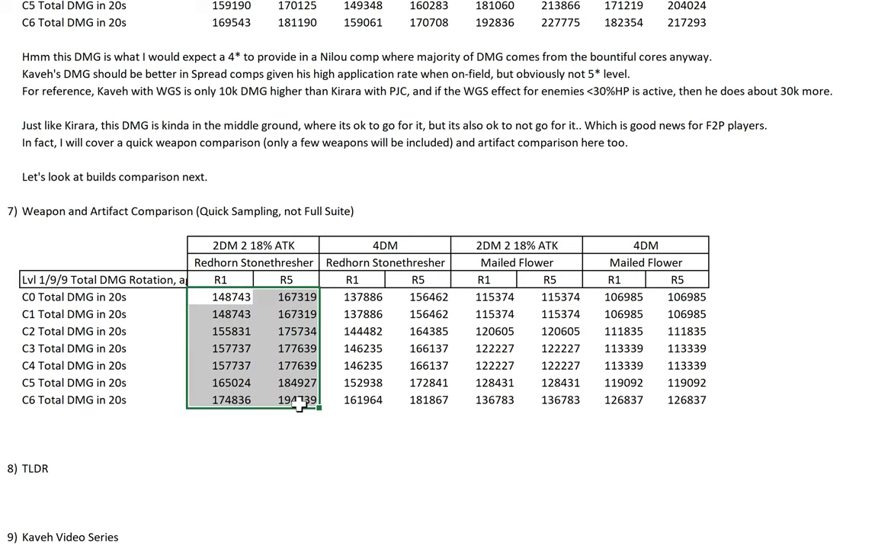
click(359, 297)
drag(358, 298, 465, 396)
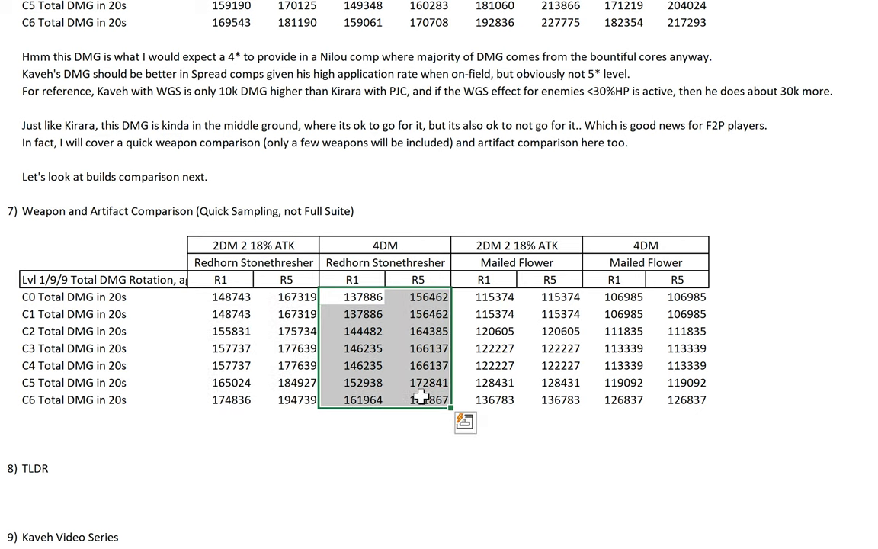
click(351, 433)
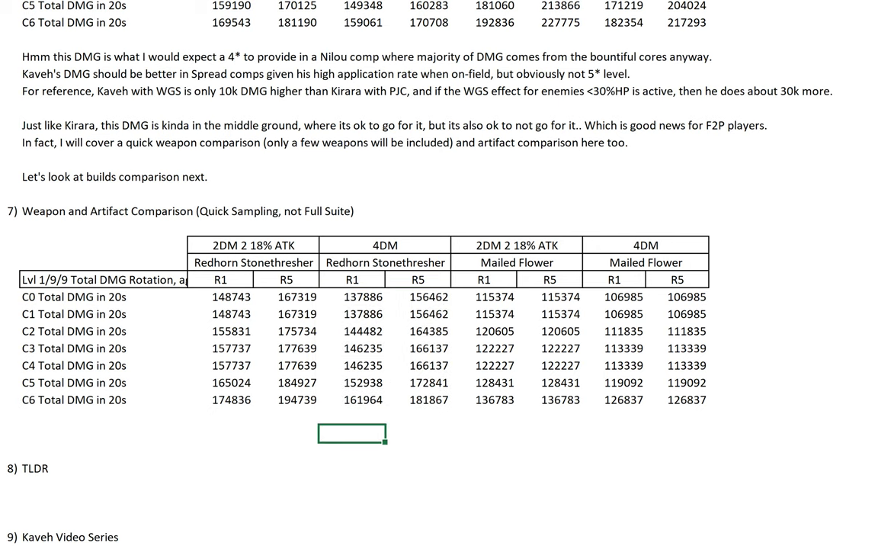
Correct comparison point a) on Redhorn Stonethresher so it ends with "while 14k worse with it"
scroll(103, 329, down, 3)
click(122, 299)
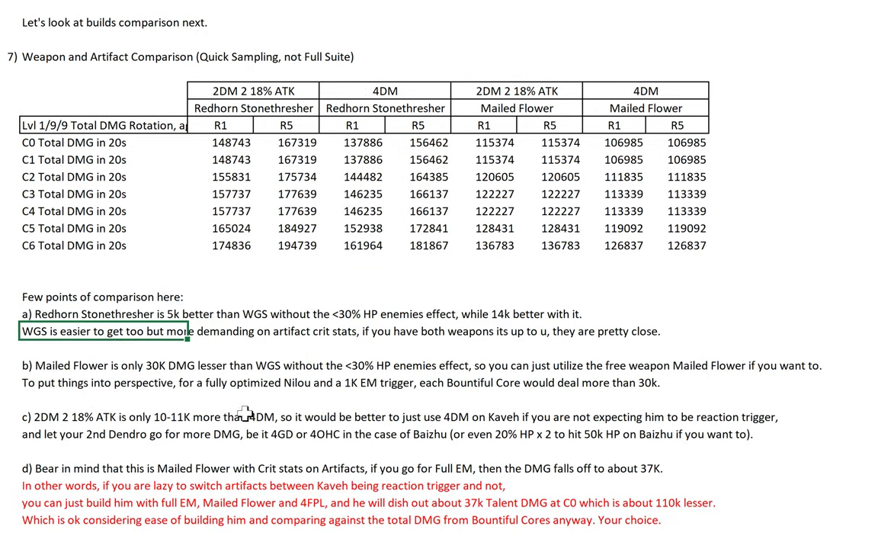
scroll(243, 414, down, 2)
scroll(244, 414, up, 2)
click(153, 313)
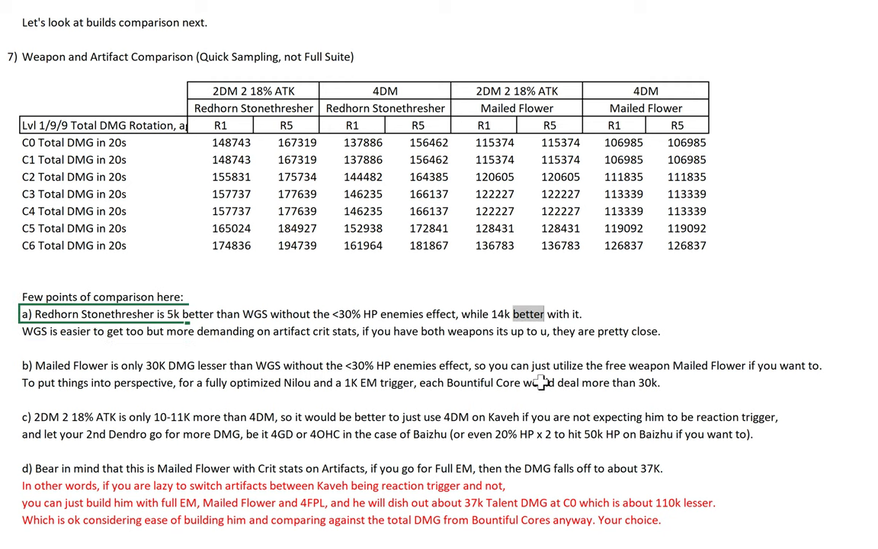
text(worse)
key(Return)
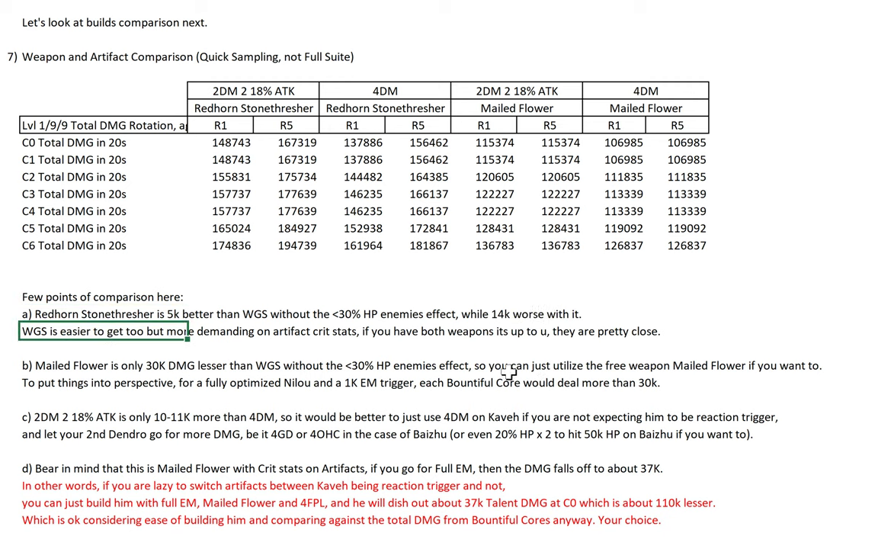
click(120, 349)
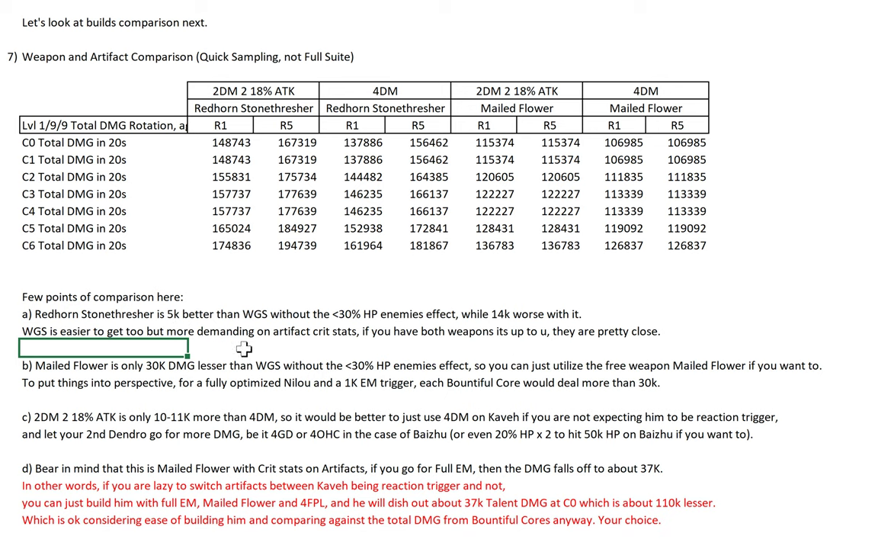
click(7, 365)
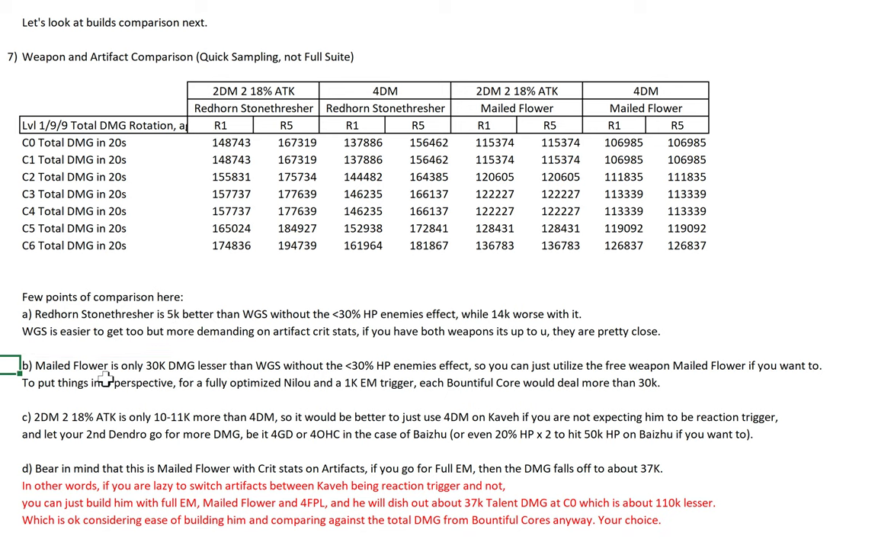